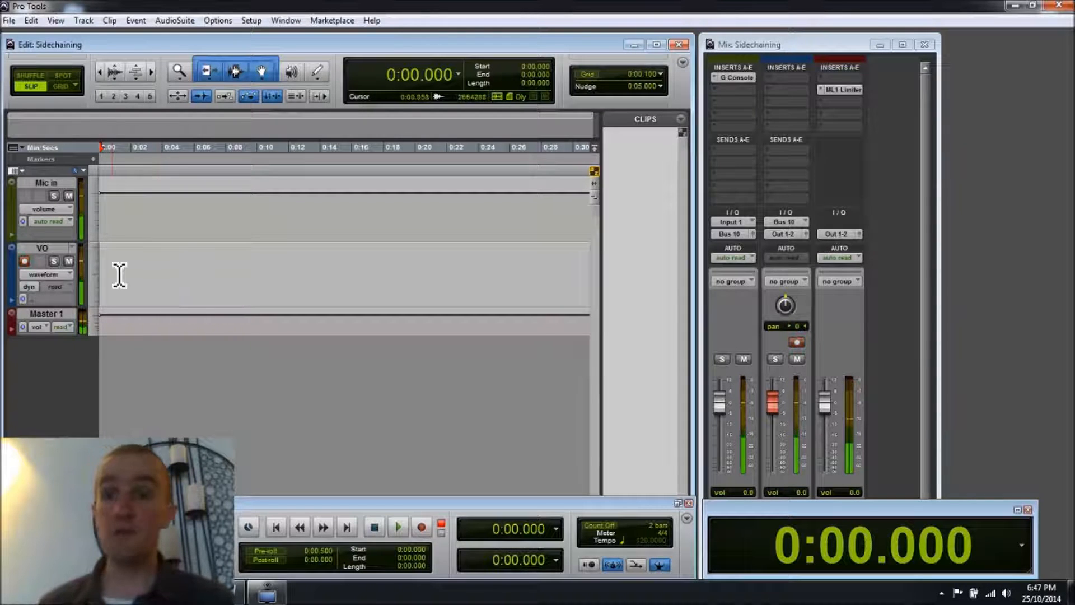
Step: Record a voiceover of about 18 seconds on the VO track and rename its clip and disk file as voiceover
{"action": "key", "text": "ctrl+space"}
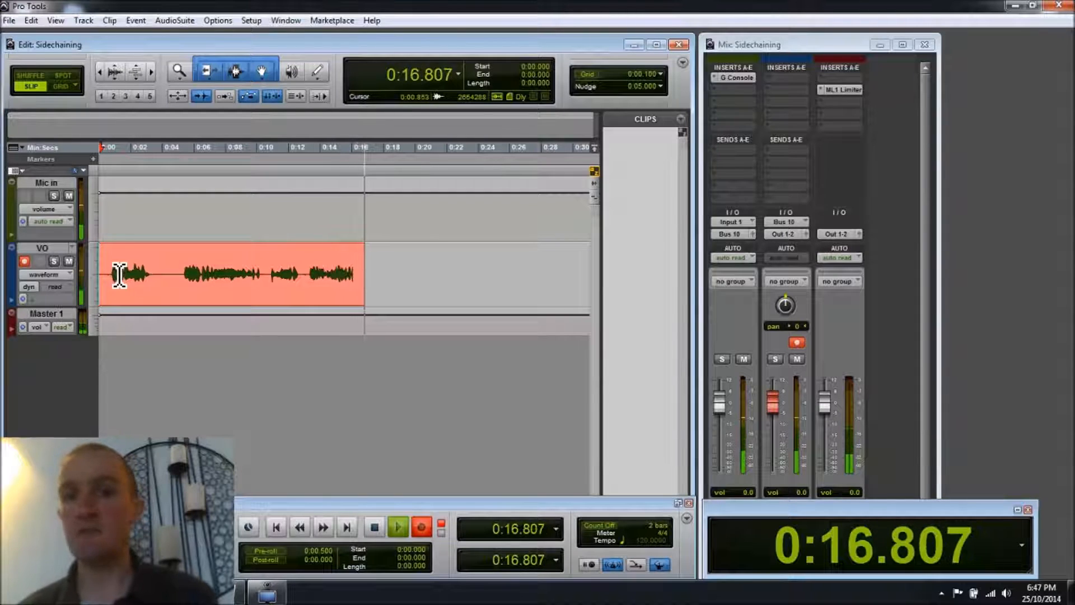
{"action": "key", "text": "space"}
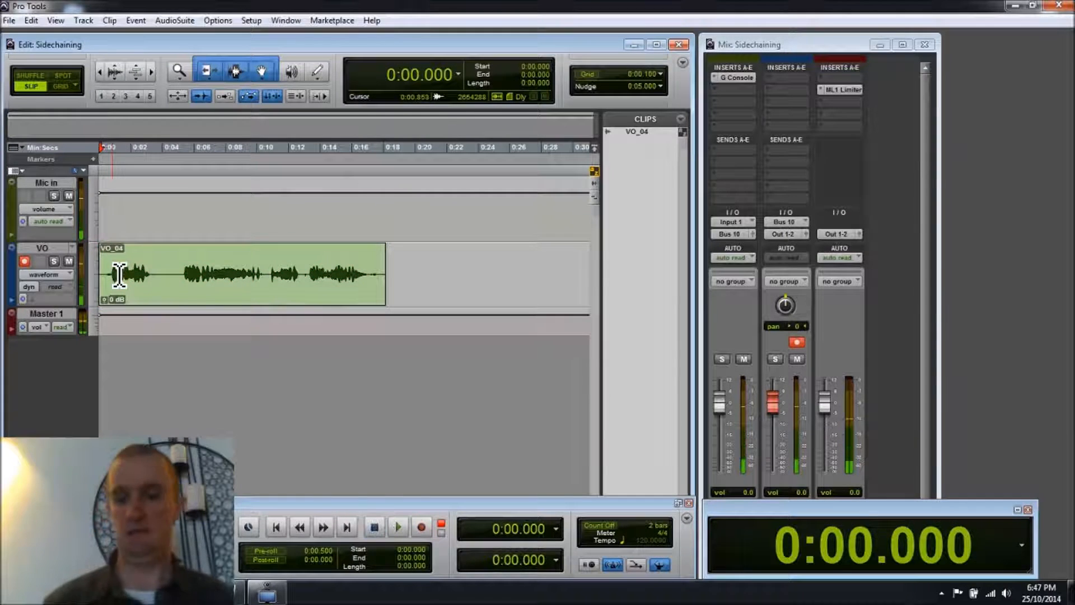
{"action": "double_click", "coordinate": [226, 283]}
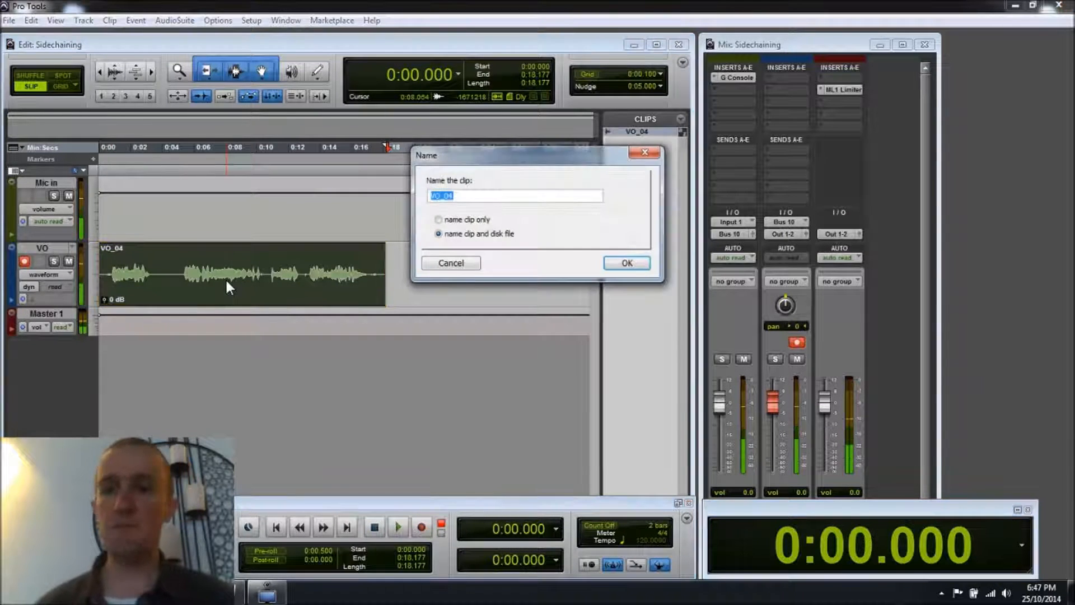
{"action": "type", "text": "voiceover"}
{"action": "key", "text": "Return"}
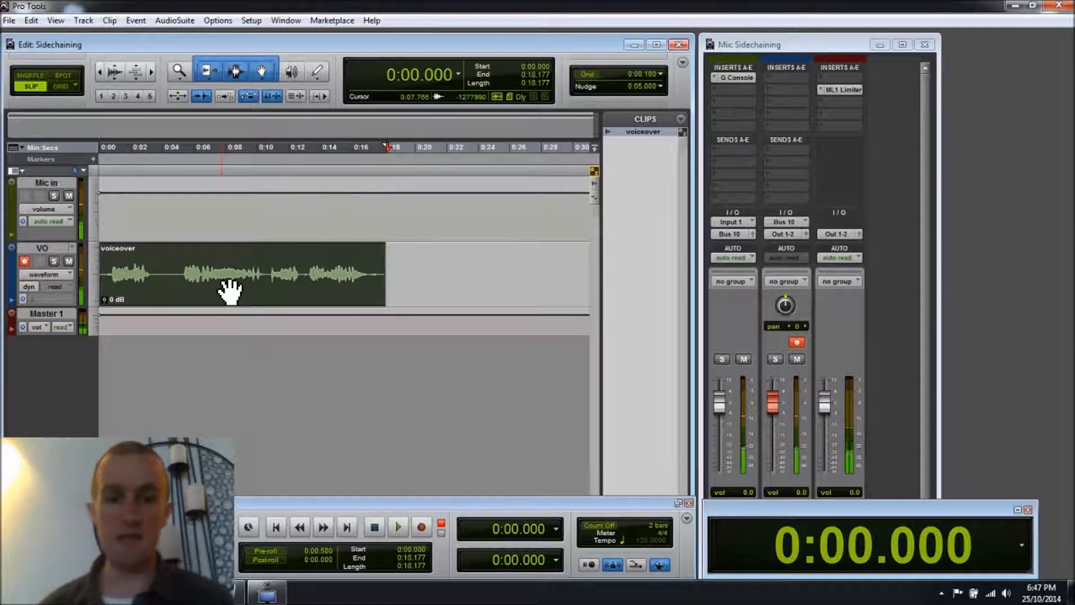
Step: Create one stereo audio track, place it between VO and Master 1, and colour it orange
{"action": "key", "text": "ctrl+shift+n"}
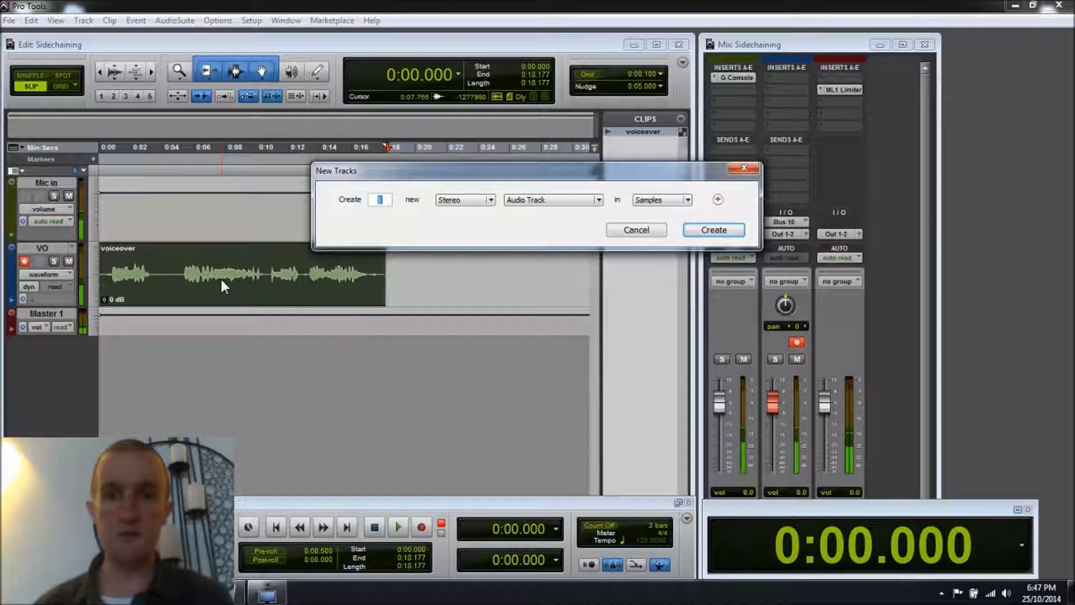
{"action": "key", "text": "Return"}
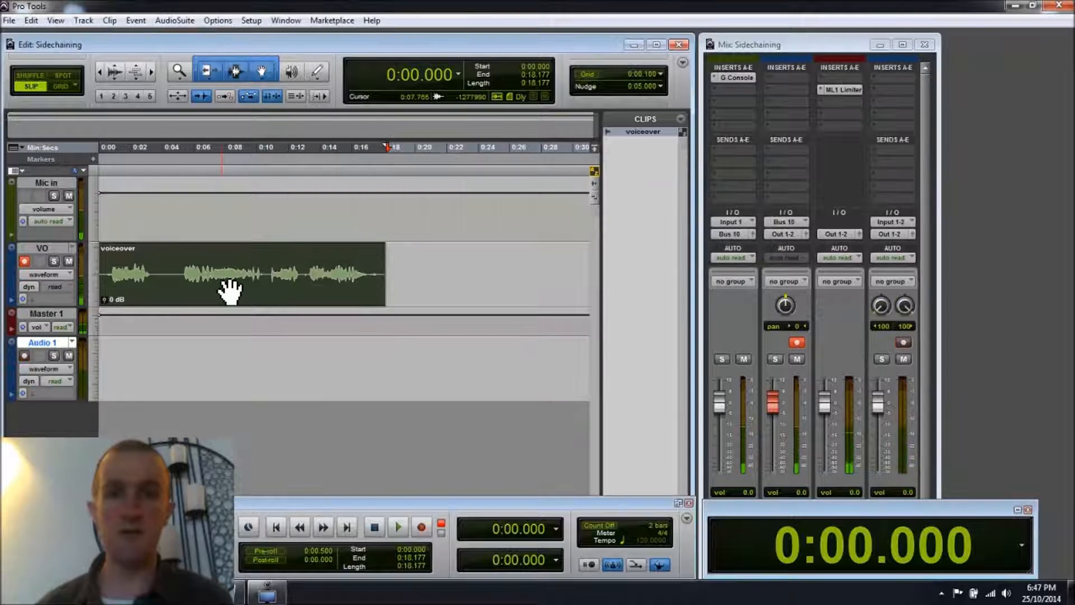
{"action": "left_click_drag", "start_coordinate": [52, 343], "coordinate": [52, 307]}
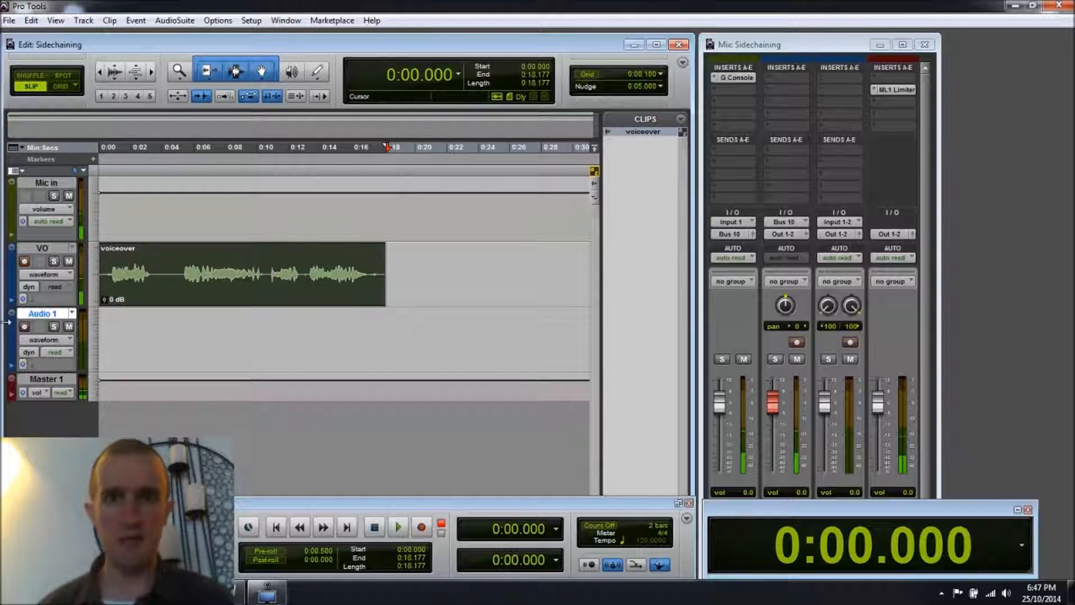
{"action": "double_click", "coordinate": [14, 334]}
{"action": "left_click", "coordinate": [605, 377]}
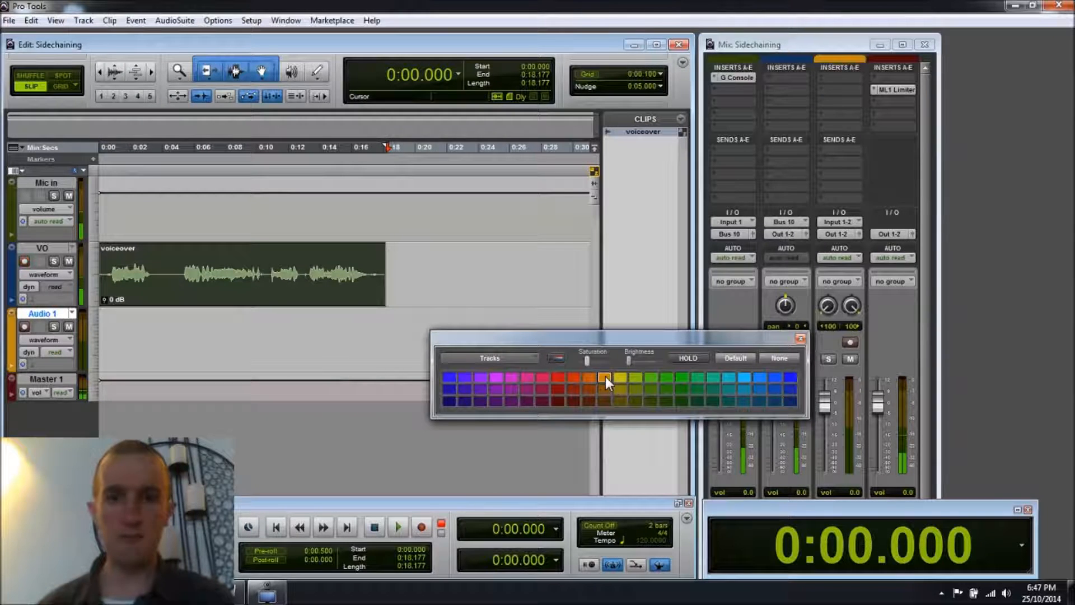
{"action": "left_click", "coordinate": [801, 340]}
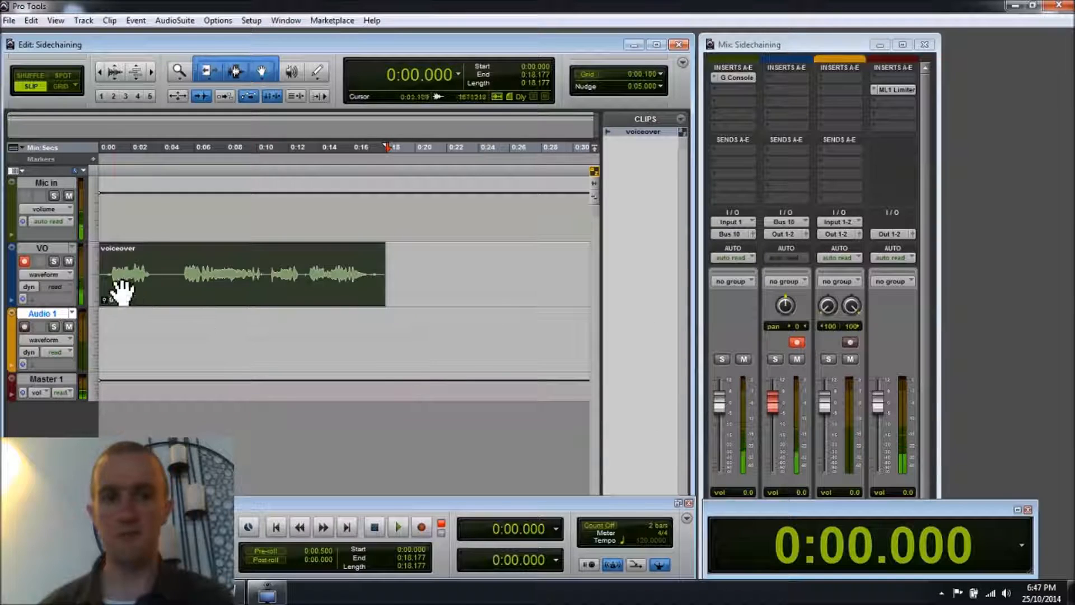
Step: Import Bangin Funky Choon from the desktop onto Audio 1, align it to 0:00.000, and play it with the voiceover
{"action": "double_click", "coordinate": [143, 265]}
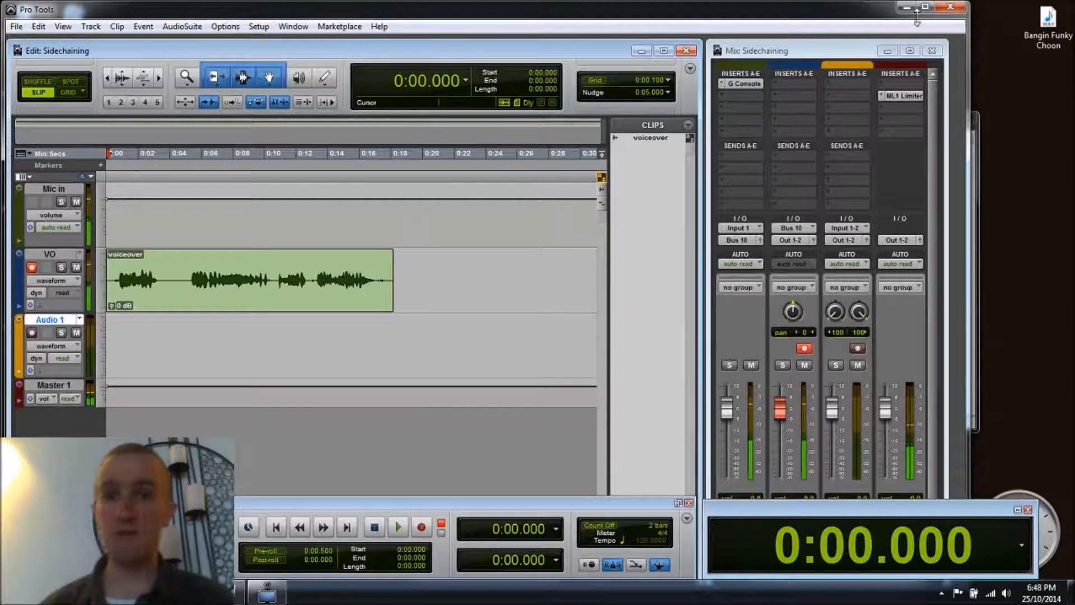
{"action": "left_click", "coordinate": [1032, 5]}
{"action": "left_click_drag", "start_coordinate": [1042, 31], "coordinate": [290, 350]}
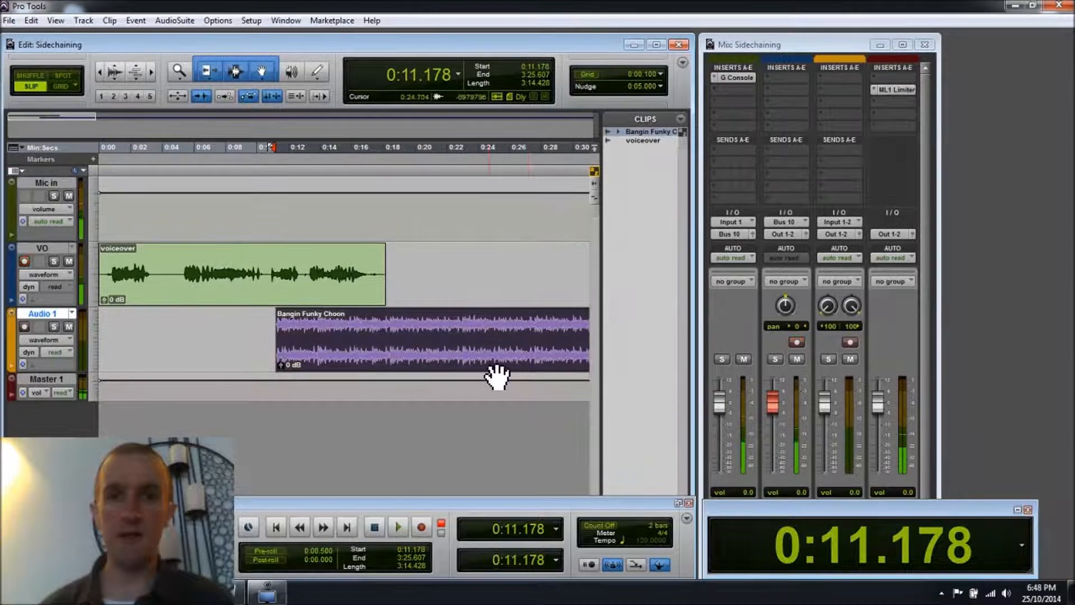
{"action": "left_click", "coordinate": [499, 370]}
{"action": "left_click_drag", "start_coordinate": [288, 367], "coordinate": [237, 365]}
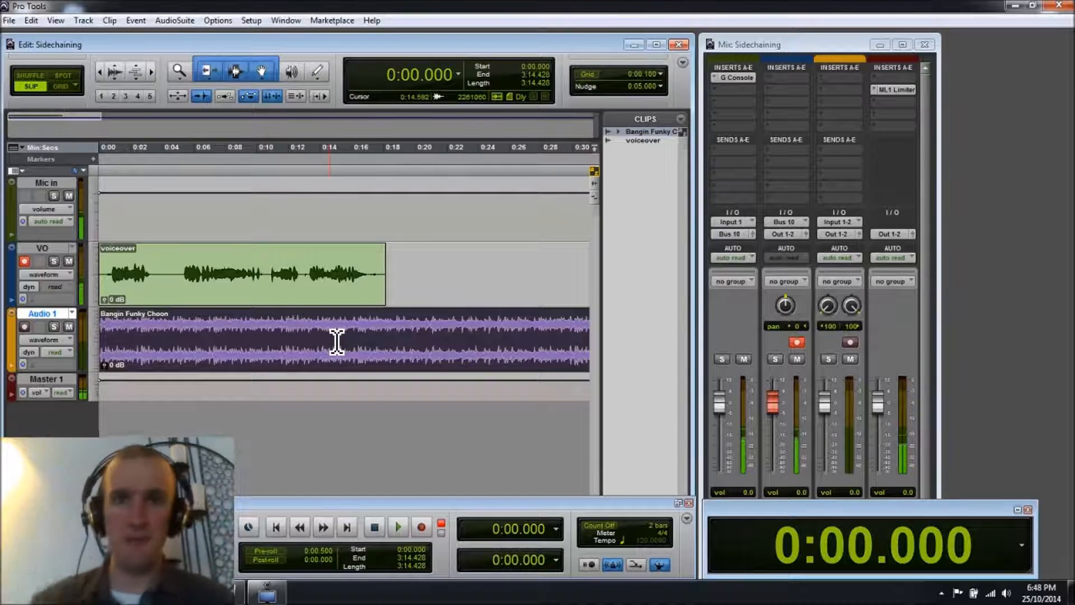
{"action": "key", "text": "space"}
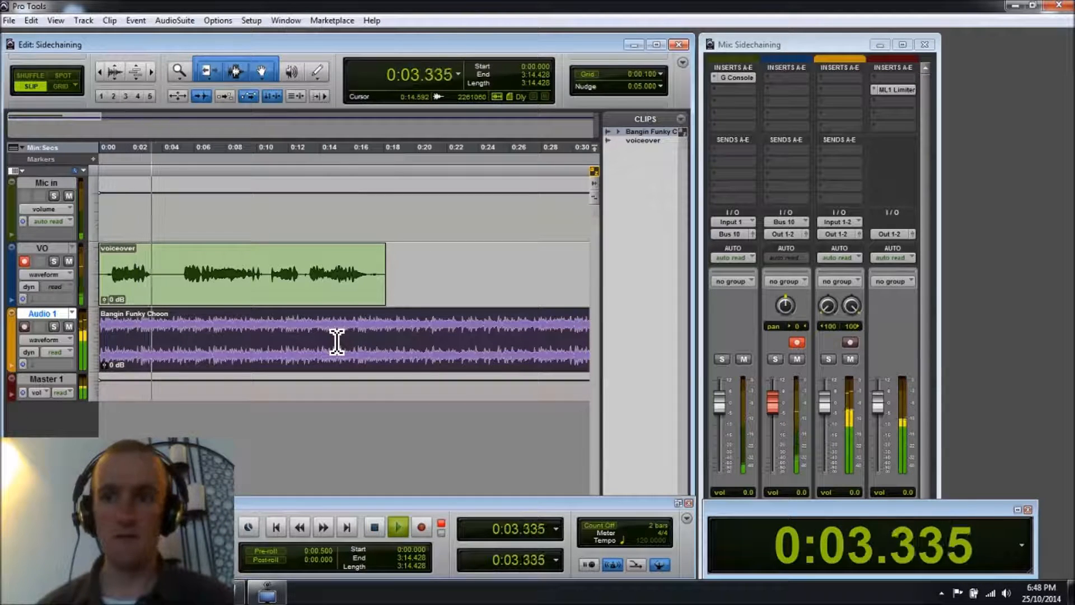
{"action": "key", "text": "space"}
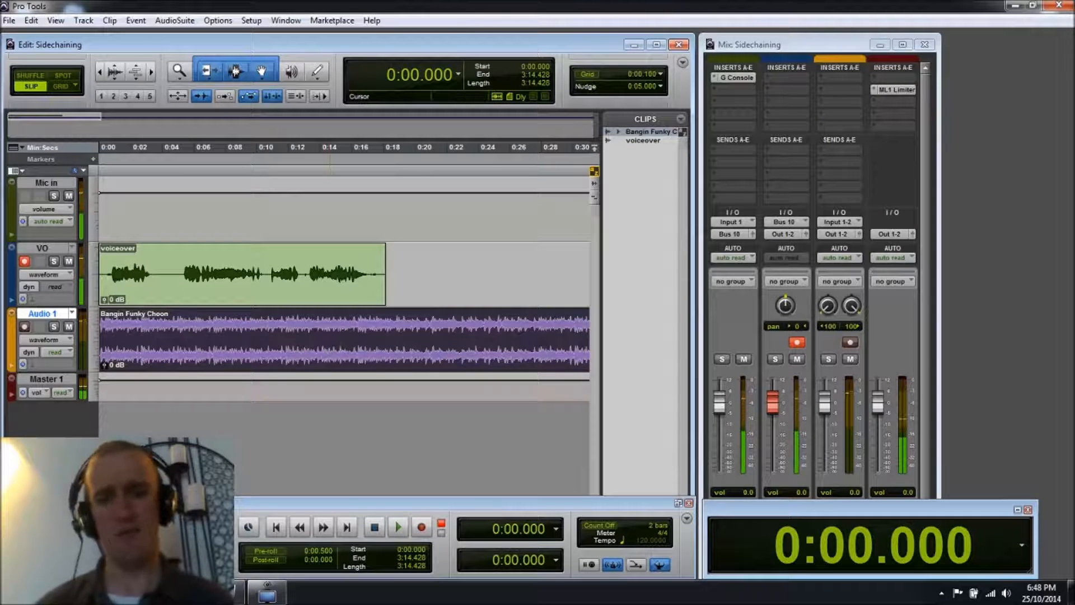
Step: Try lowering the whole Audio 1 track's volume to about -20.9 dB, audition it, and undo the change
{"action": "key", "text": "super+minus"}
{"action": "left_click_drag", "start_coordinate": [281, 322], "coordinate": [275, 340]}
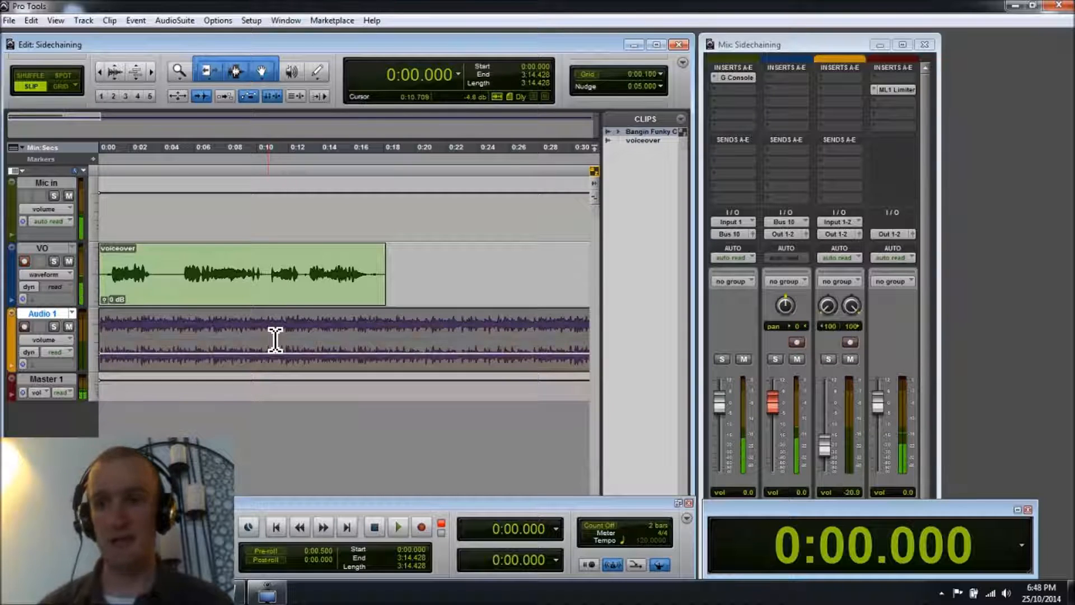
{"action": "key", "text": "space"}
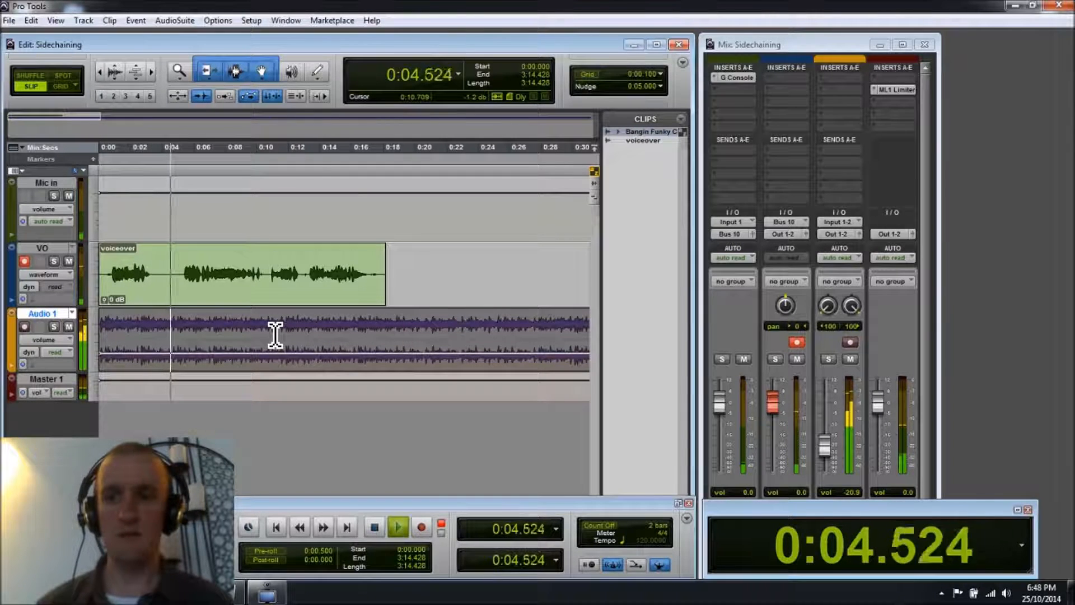
{"action": "key", "text": "space"}
{"action": "key", "text": "ctrl+z"}
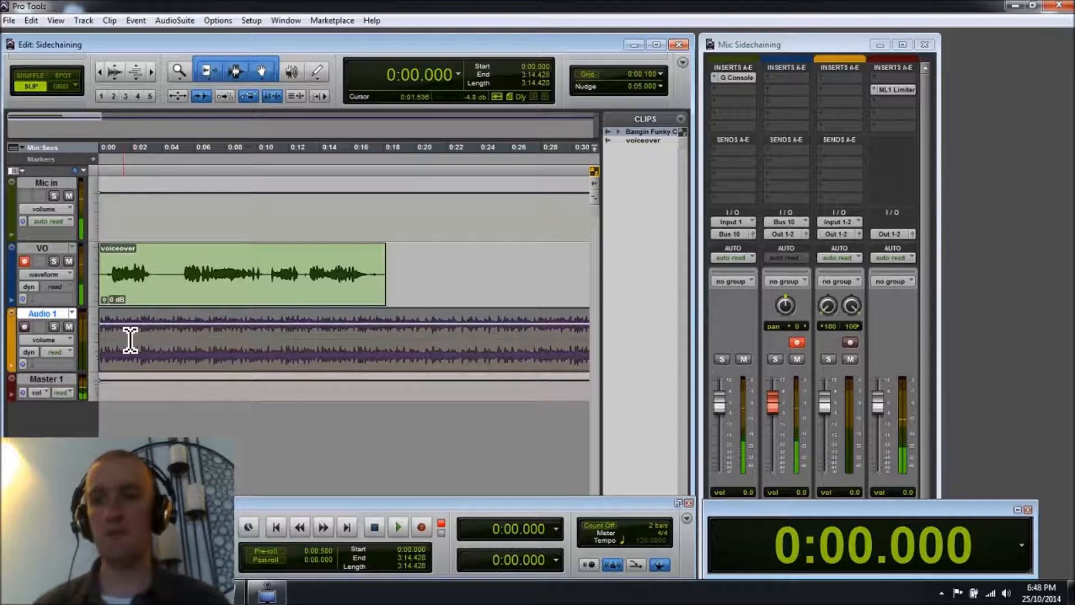
Step: Try to dip the Audio 1 volume automation beneath the voiceover, and return the track to waveform view
{"action": "left_click_drag", "start_coordinate": [206, 343], "coordinate": [206, 375]}
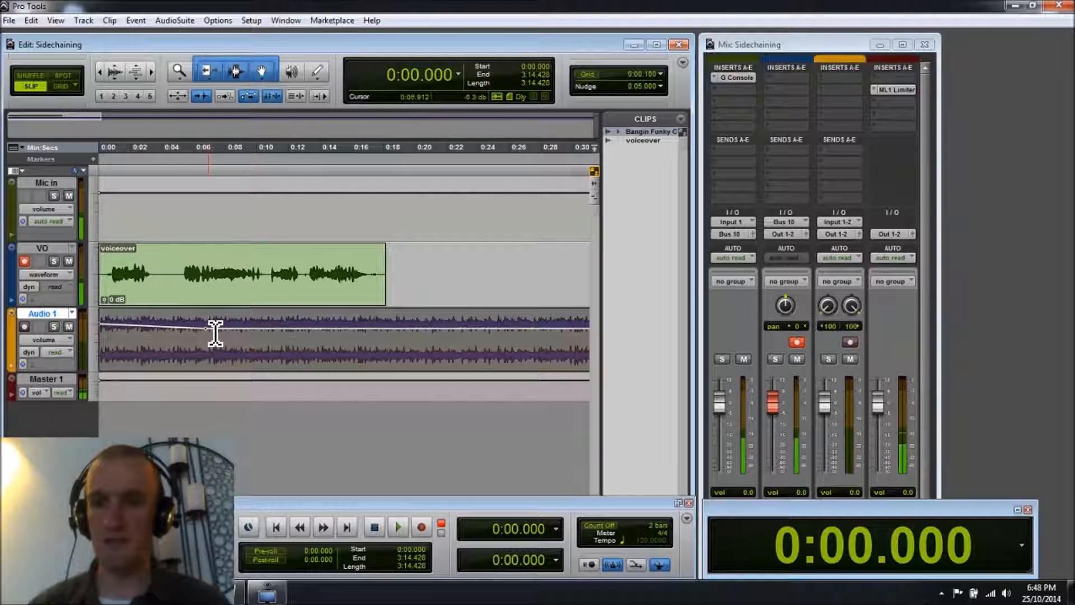
{"action": "left_click_drag", "start_coordinate": [206, 329], "coordinate": [191, 349]}
{"action": "left_click", "coordinate": [175, 351]}
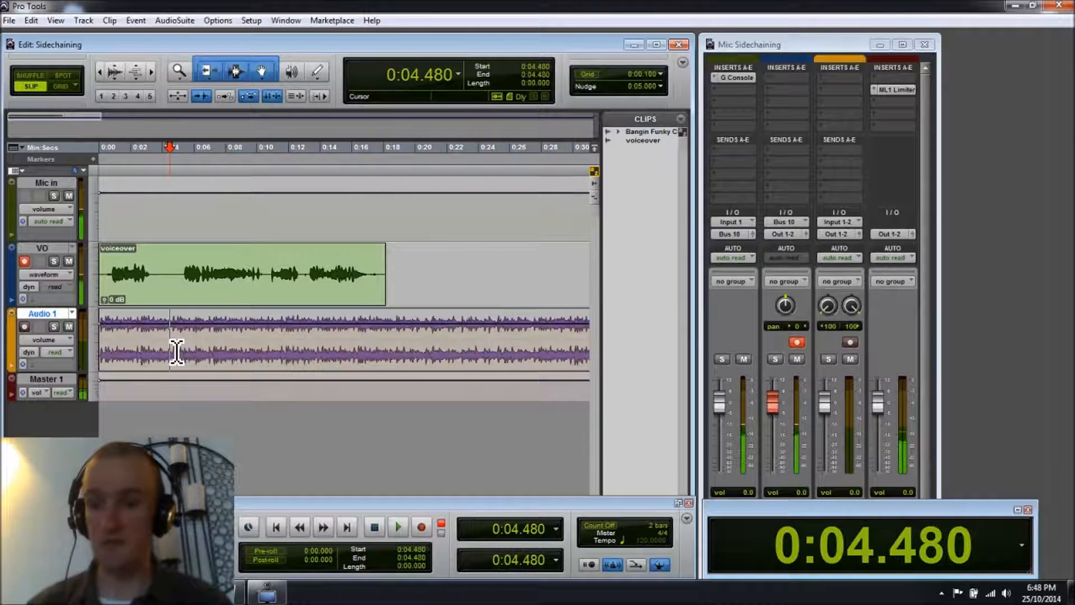
{"action": "key", "text": "ctrl+minus"}
{"action": "left_click", "coordinate": [188, 358]}
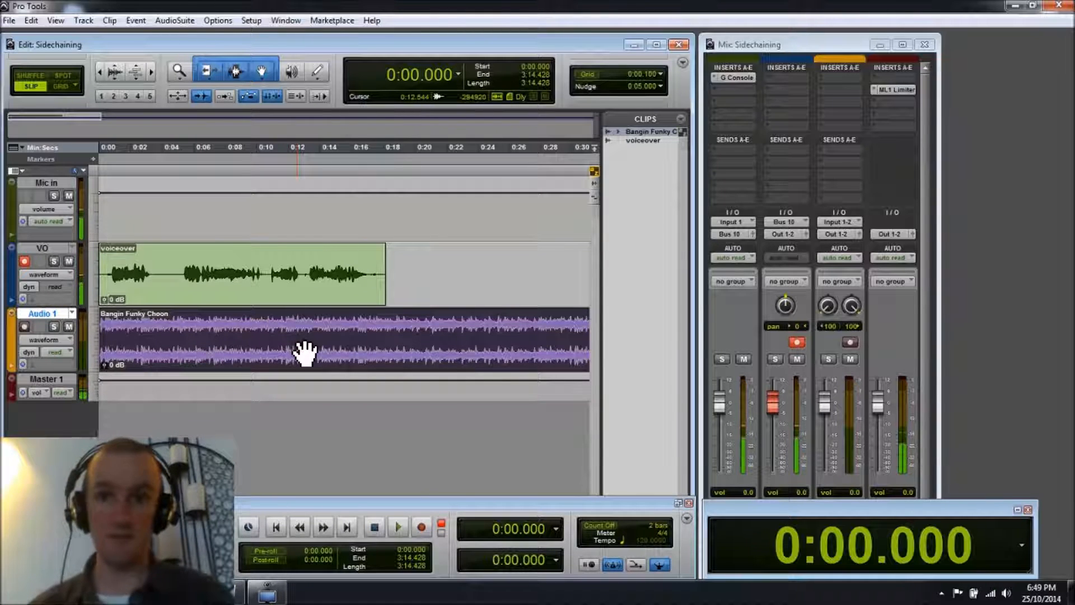
Step: Add a send from the VO track to Bus 11 and set the send level to 0.0 dB
{"action": "left_click", "coordinate": [42, 250]}
{"action": "left_click", "coordinate": [171, 303]}
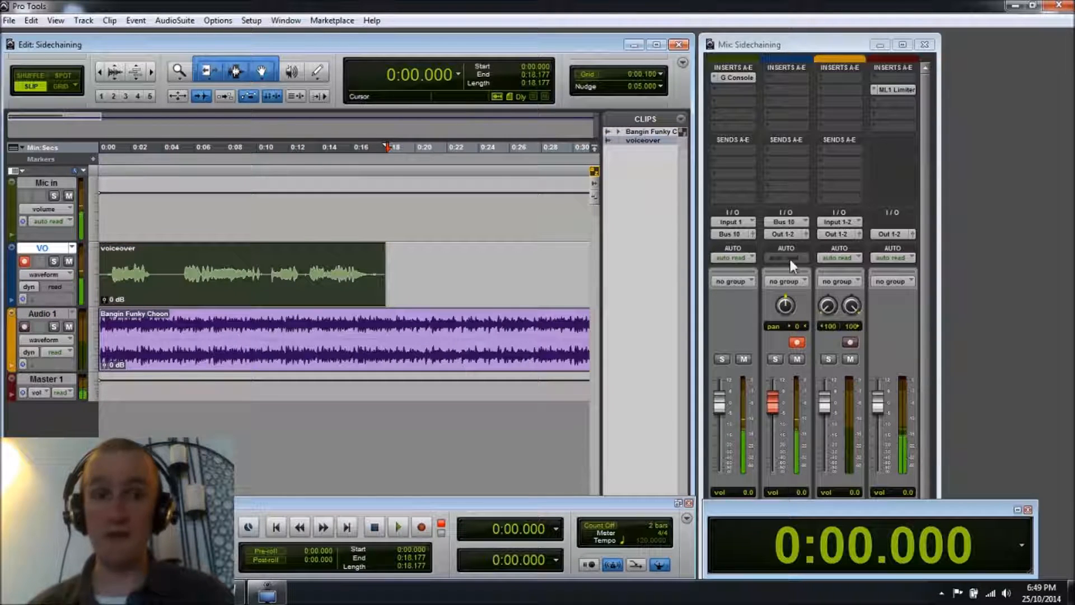
{"action": "left_click", "coordinate": [767, 161]}
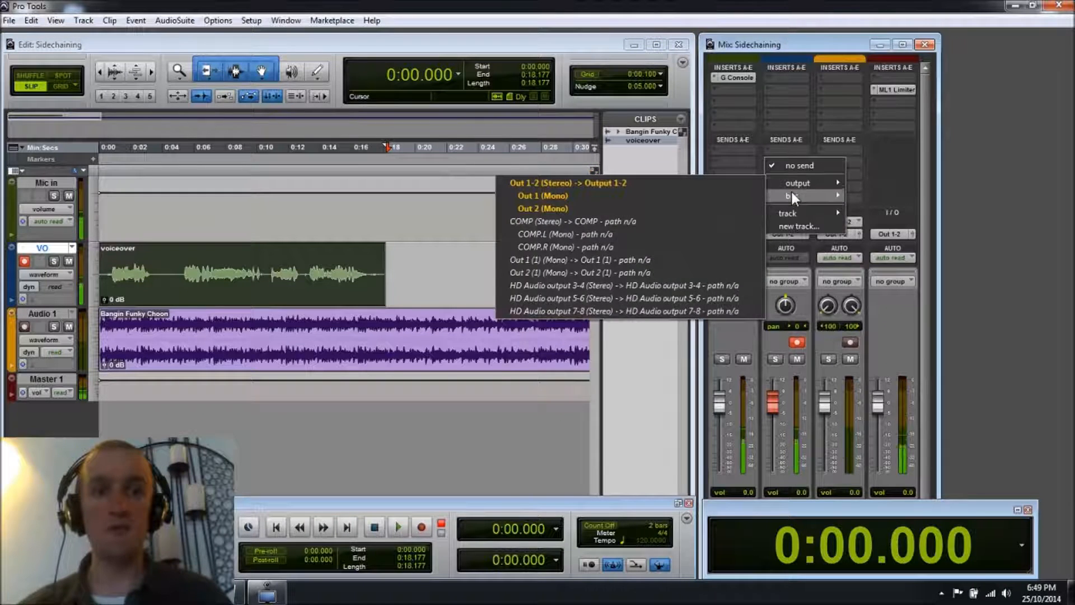
{"action": "mouse_move", "coordinate": [792, 195]}
{"action": "left_click", "coordinate": [878, 200]}
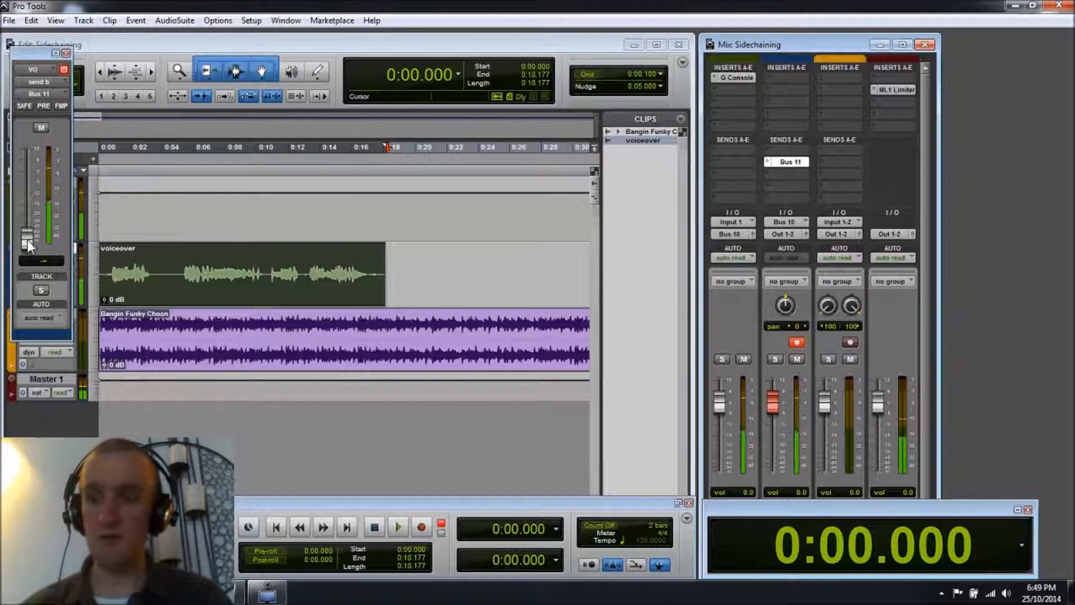
{"action": "left_click_drag", "start_coordinate": [26, 241], "coordinate": [36, 173]}
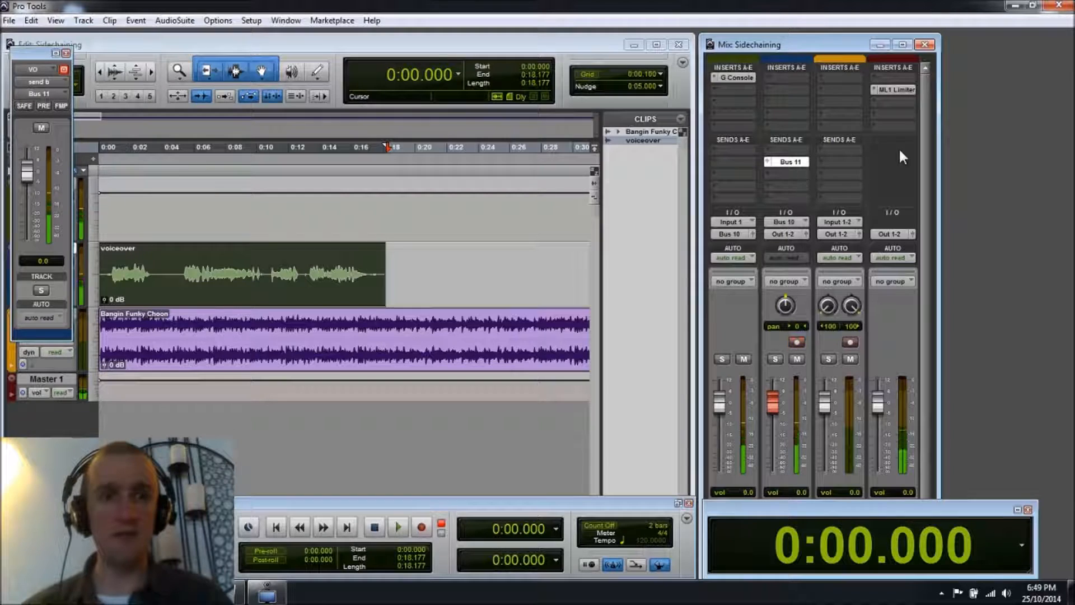
Step: Insert the stereo CompressorBank CB101 multichannel plug-in on Audio 1 and close the VO send window
{"action": "left_click", "coordinate": [821, 88]}
{"action": "mouse_move", "coordinate": [831, 109]}
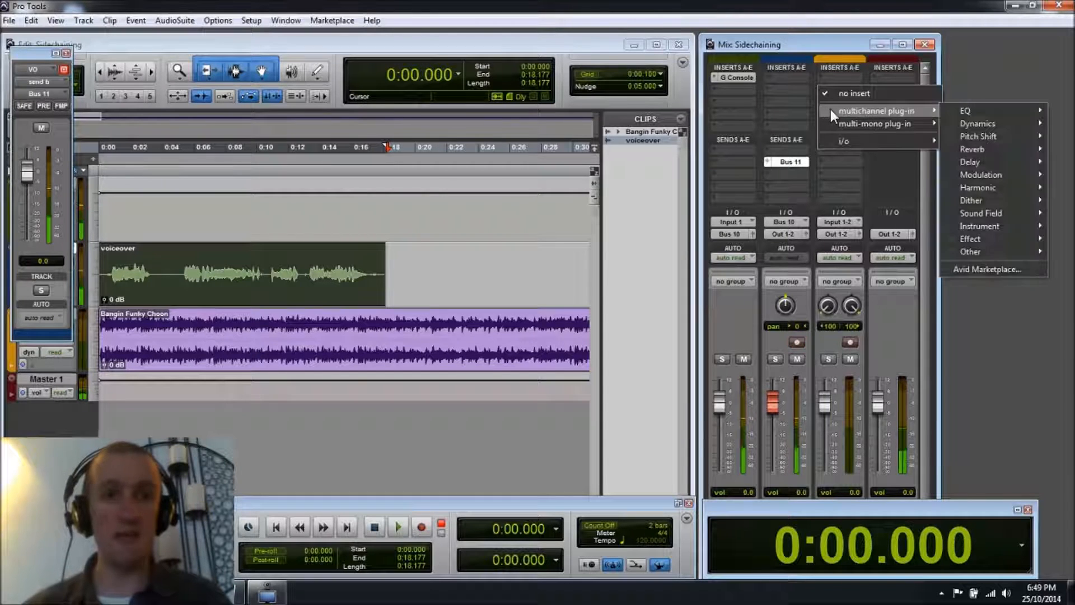
{"action": "mouse_move", "coordinate": [975, 123]}
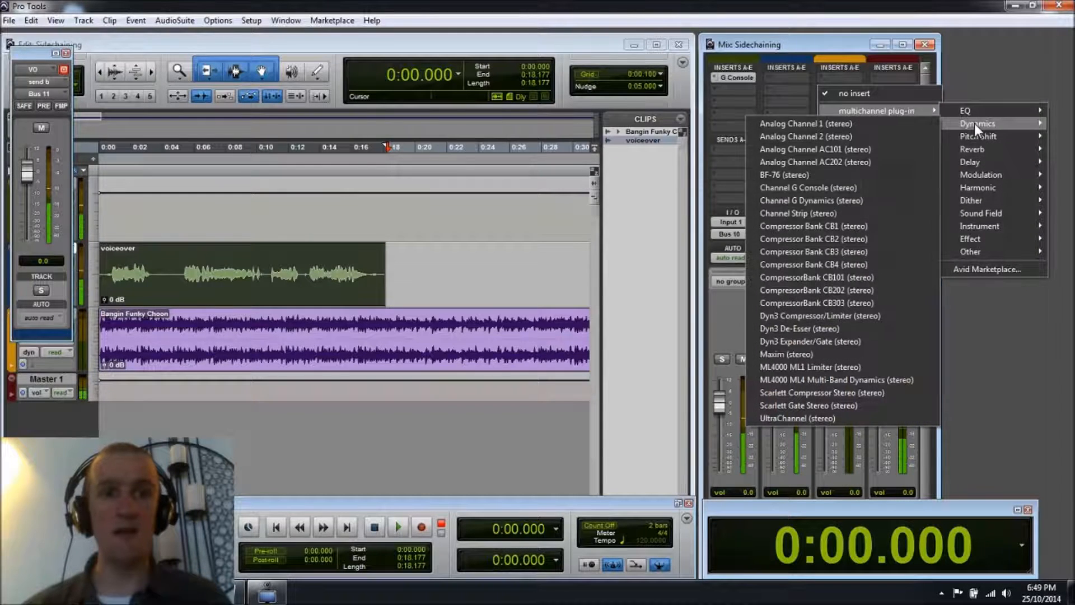
{"action": "left_click", "coordinate": [844, 276]}
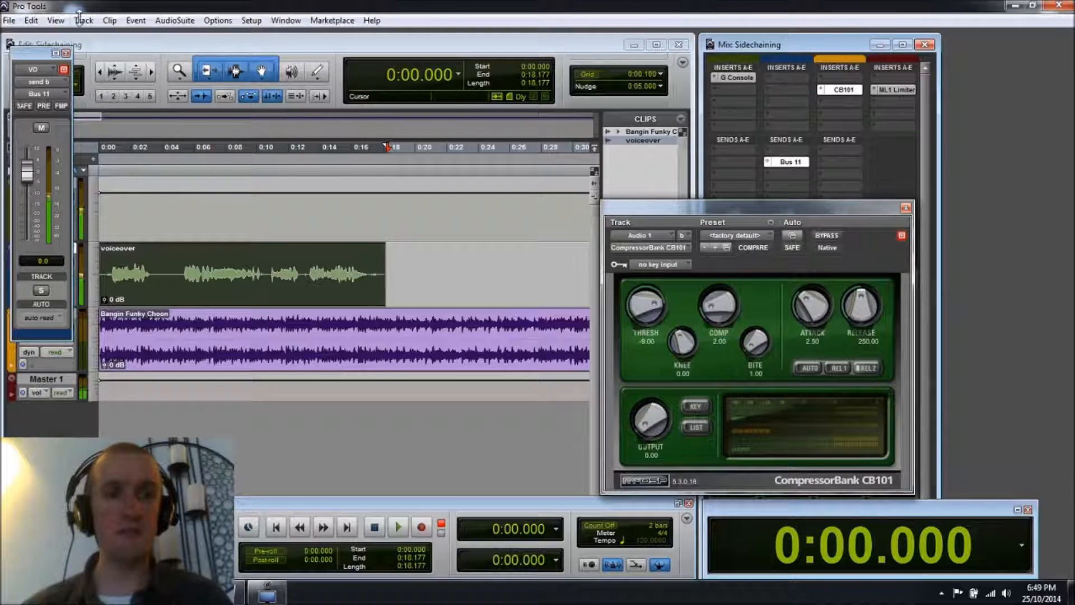
{"action": "left_click", "coordinate": [75, 112]}
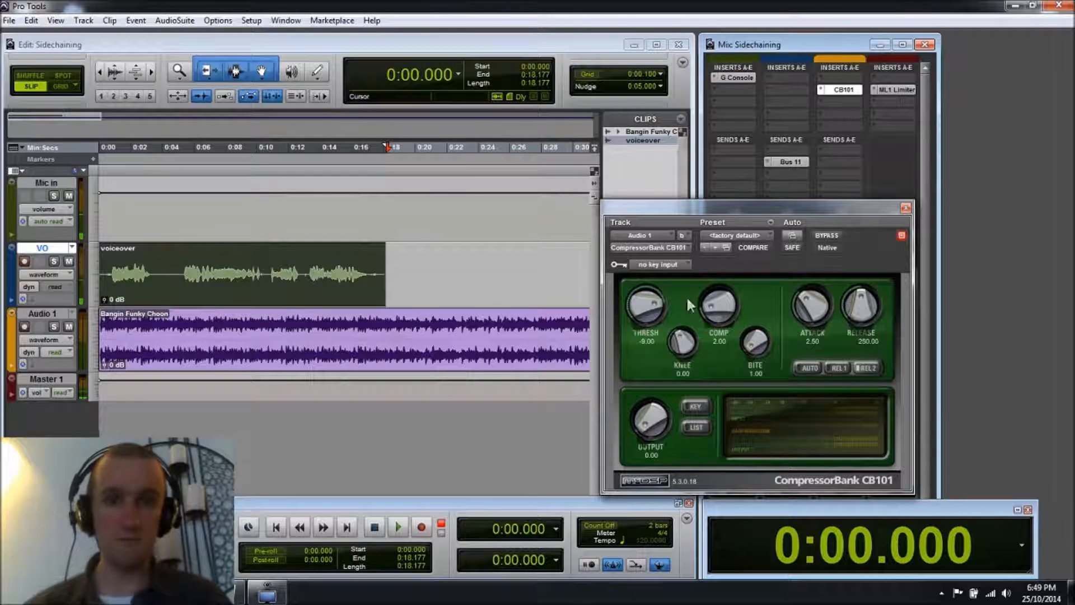
Step: Set the CB101 compressor's threshold to -25, compression ratio to 5, attack to 0.5 and release to 500
{"action": "type", "text": "-"}
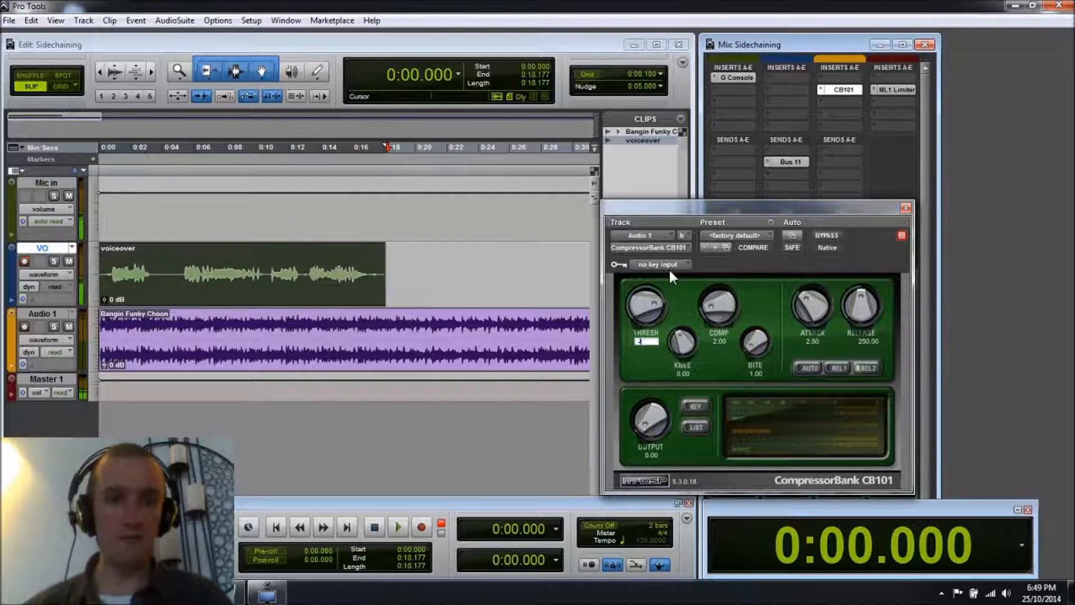
{"action": "type", "text": "25"}
{"action": "key", "text": "Tab"}
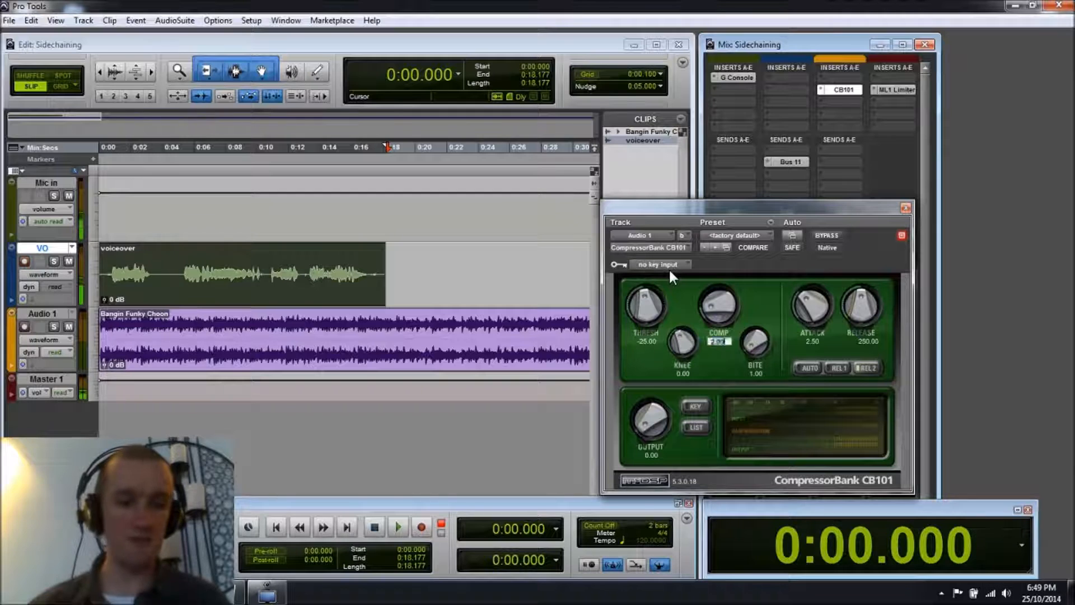
{"action": "type", "text": "5"}
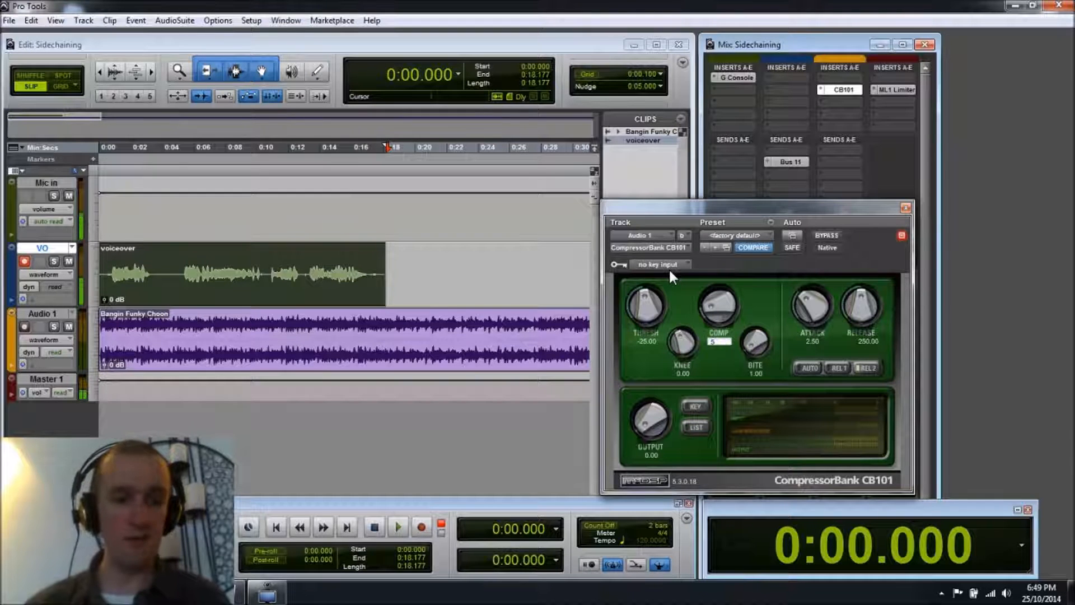
{"action": "key", "text": "Tab"}
{"action": "type", "text": "5"}
{"action": "key", "text": "Tab"}
{"action": "type", "text": "500"}
{"action": "key", "text": "Tab"}
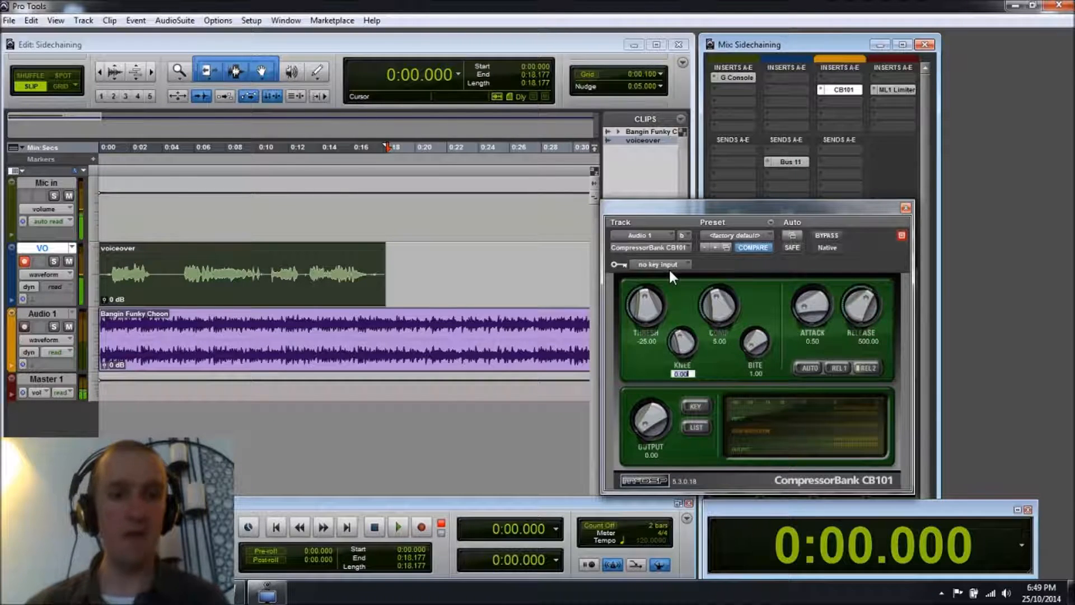
Step: Set the CB101 compressor's key input to Bus 11 (Mono)
{"action": "left_click", "coordinate": [651, 456]}
{"action": "key", "text": "Return"}
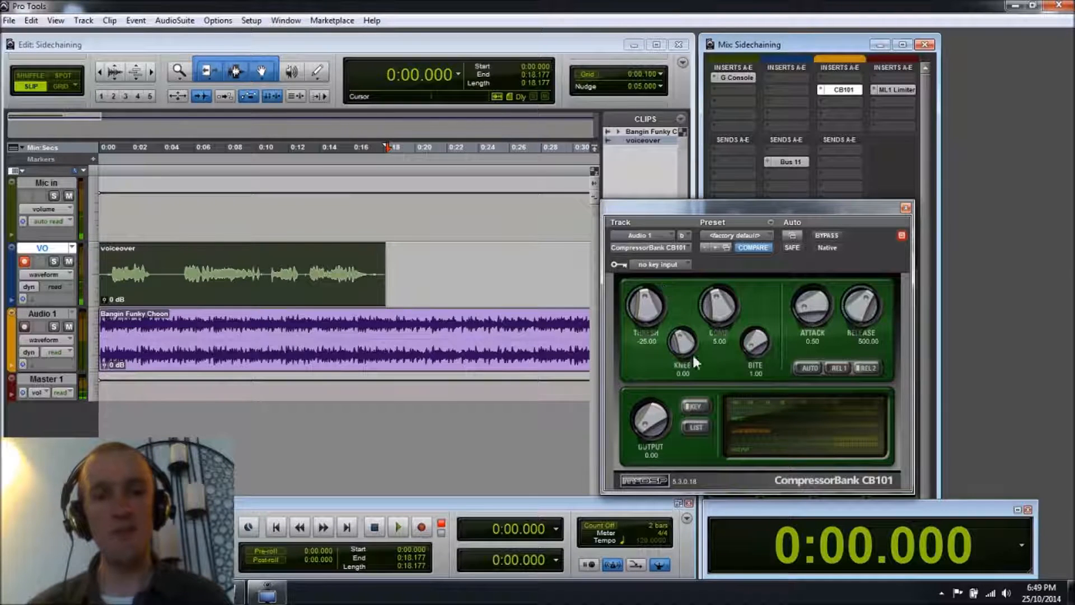
{"action": "left_click", "coordinate": [664, 264]}
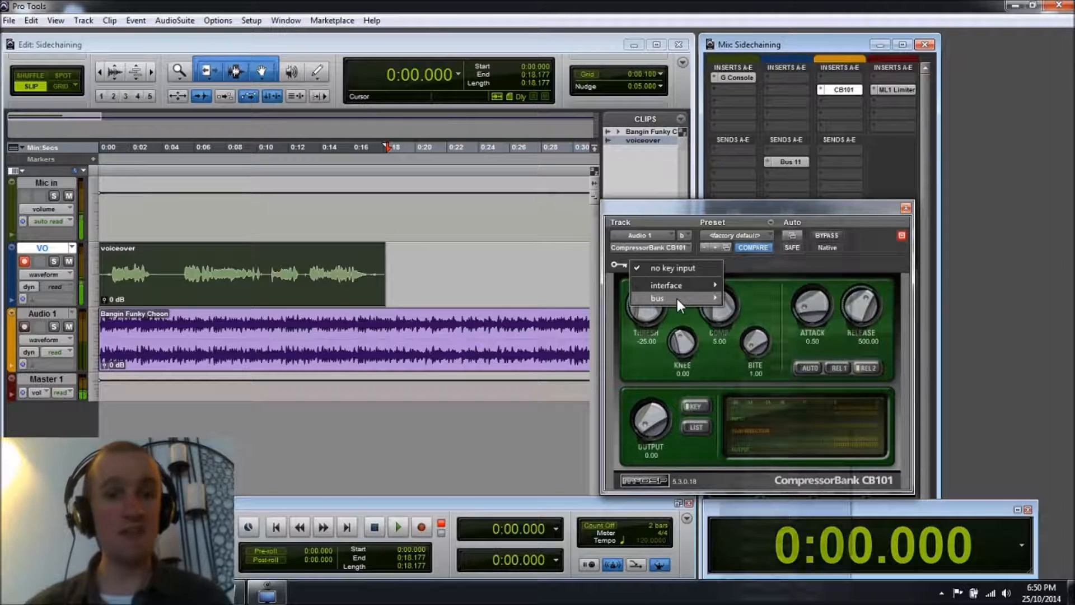
{"action": "mouse_move", "coordinate": [677, 298]}
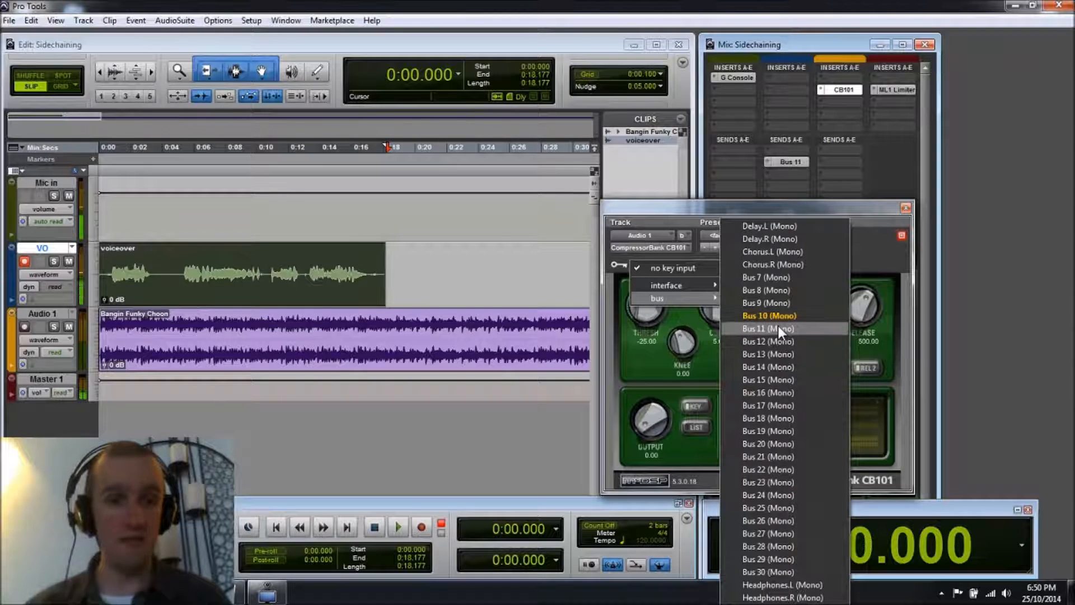
{"action": "left_click", "coordinate": [778, 329]}
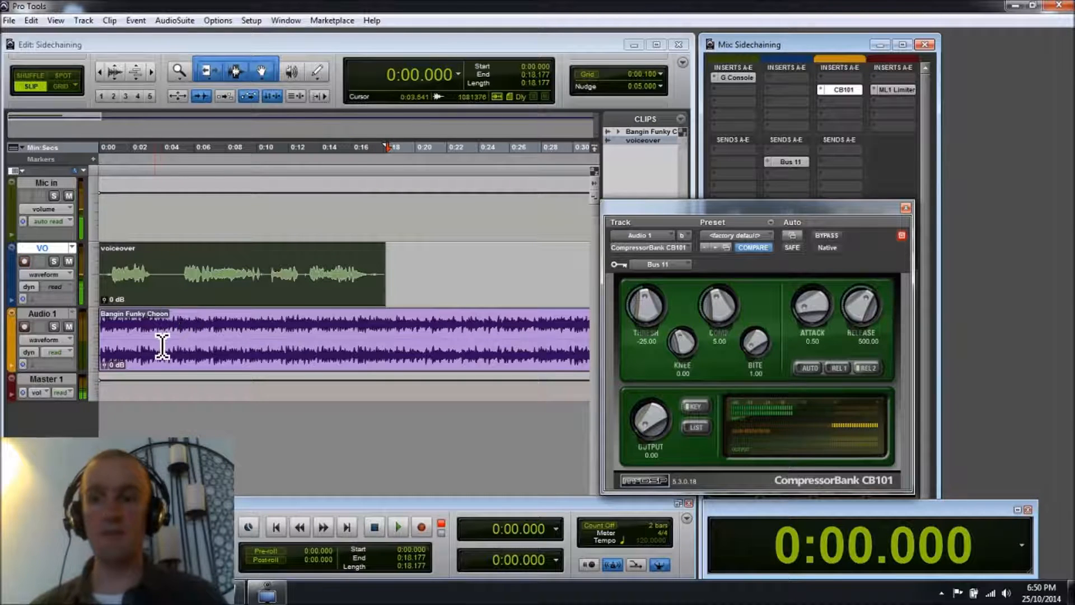
Step: Select the Audio 1 music clip, move the compressor window clear of the mixer faders, and play the session to audition the ducking
{"action": "left_click", "coordinate": [258, 359]}
{"action": "left_click_drag", "start_coordinate": [750, 204], "coordinate": [696, 160]}
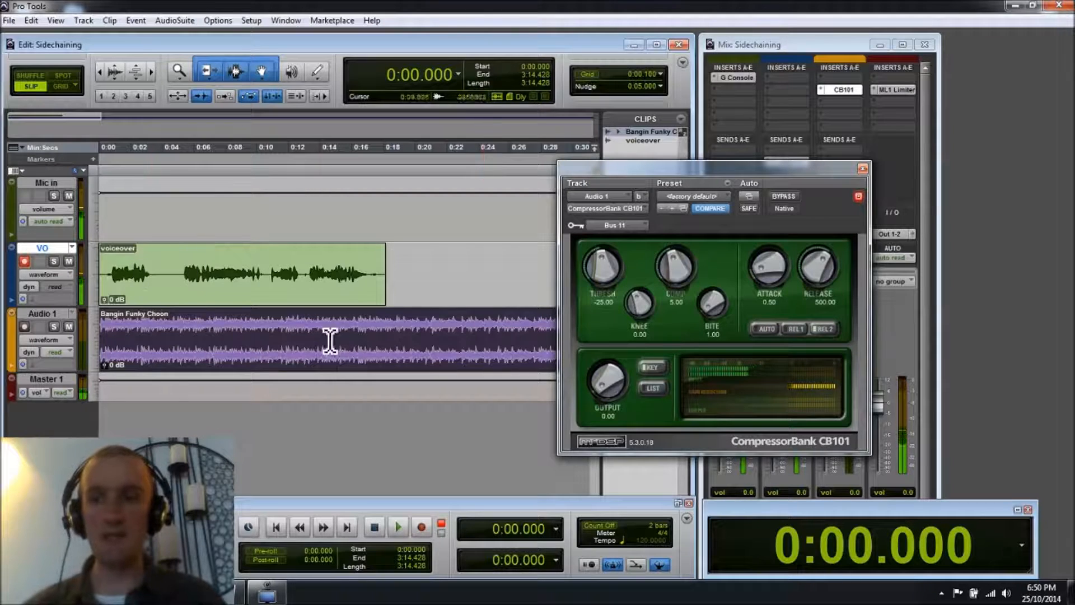
{"action": "key", "text": "space"}
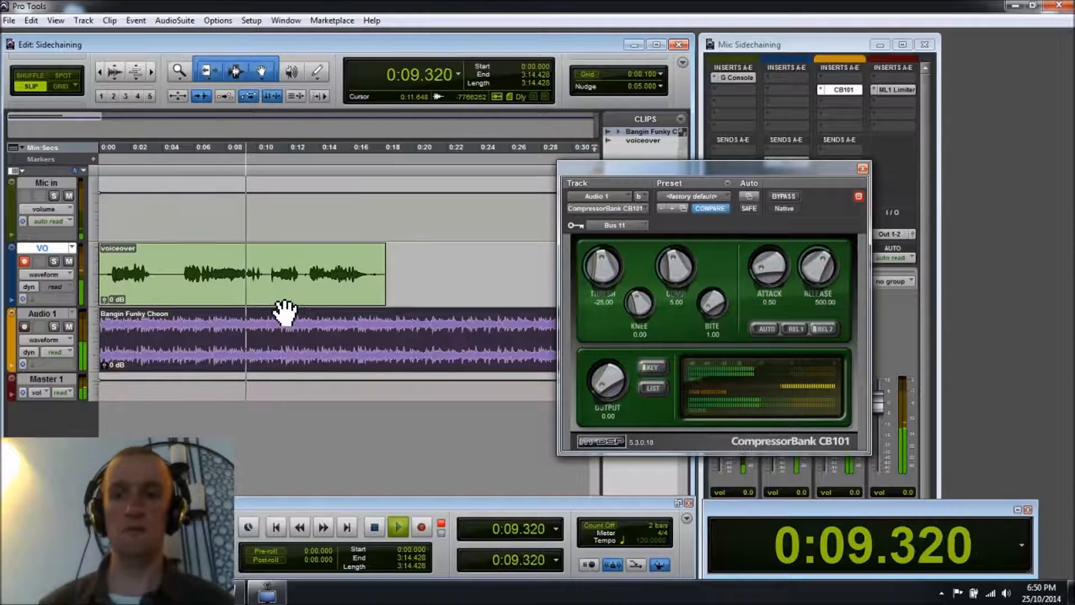
{"action": "key", "text": "space"}
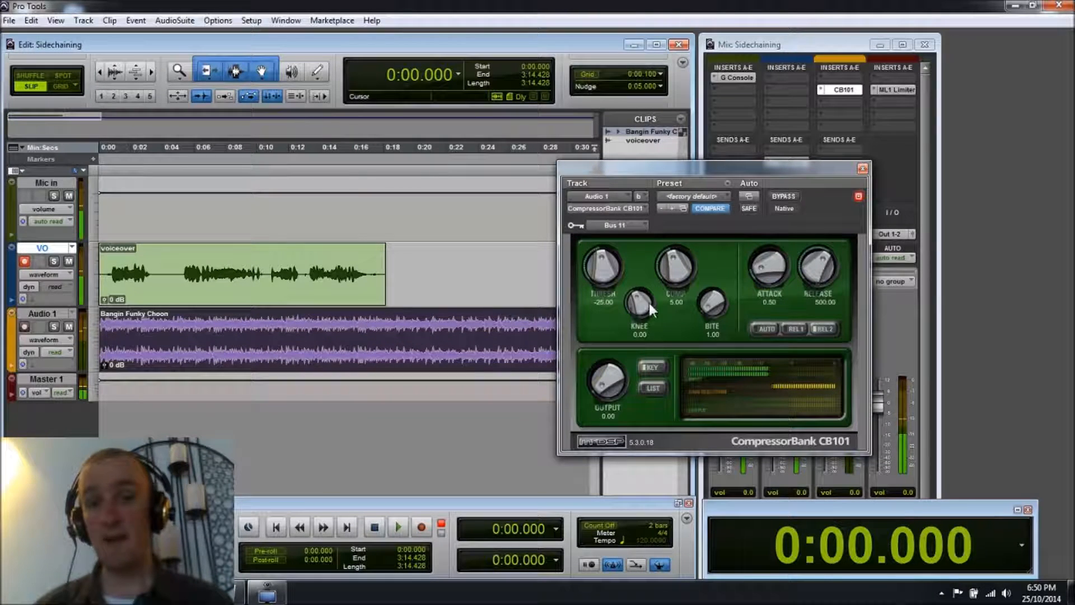
Step: Set the compression ratio to 10, knee to -5 and threshold to -27.5, and audition the ducking over the whole voiceover
{"action": "left_click_drag", "start_coordinate": [675, 304], "coordinate": [689, 236]}
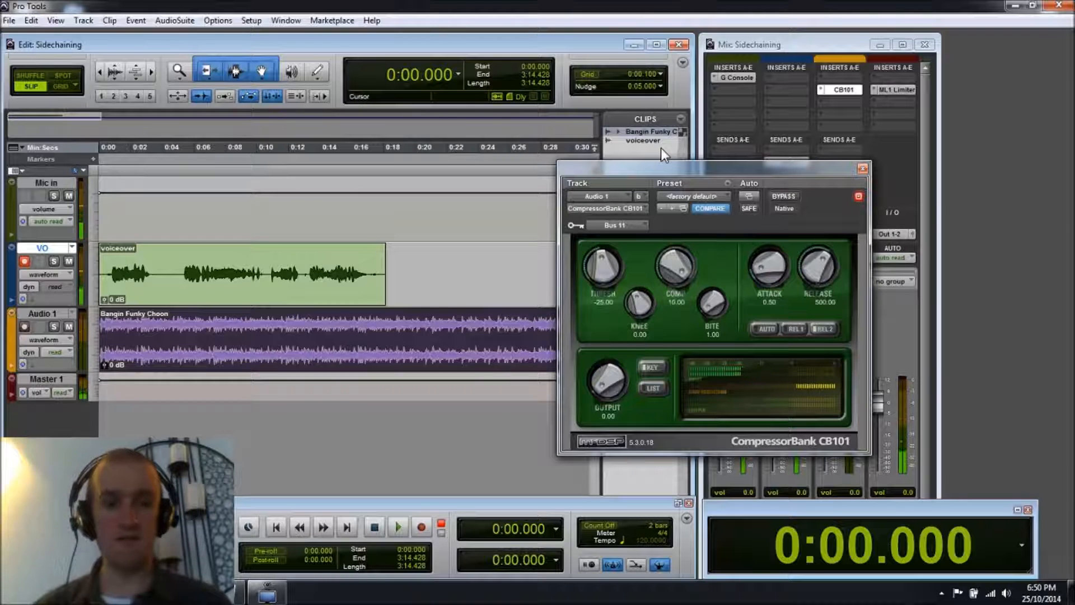
{"action": "left_click", "coordinate": [643, 336]}
{"action": "type", "text": "-5"}
{"action": "key", "text": "Return"}
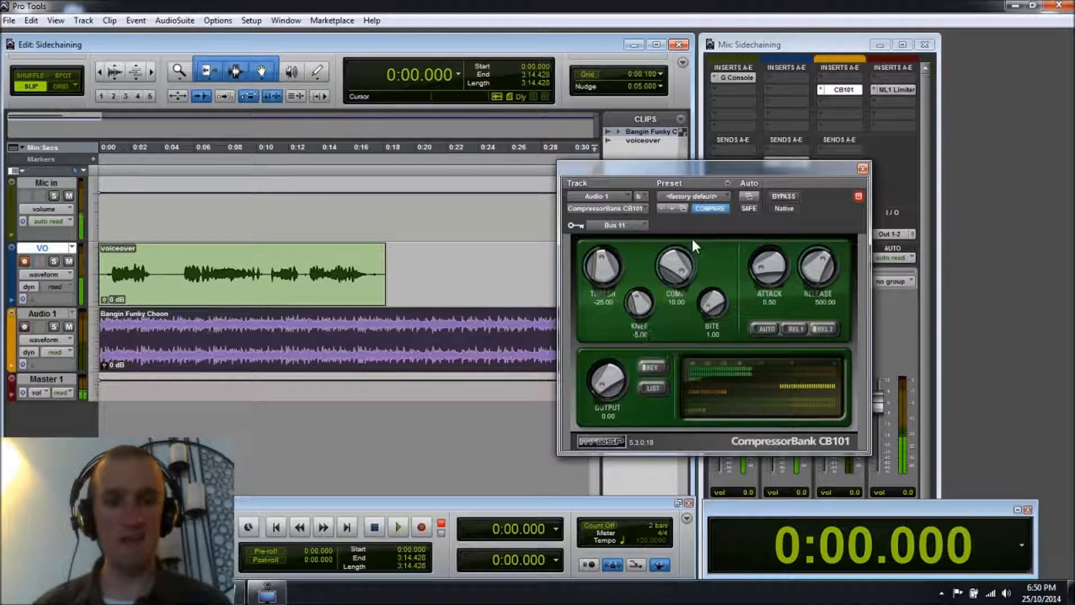
{"action": "left_click", "coordinate": [610, 306]}
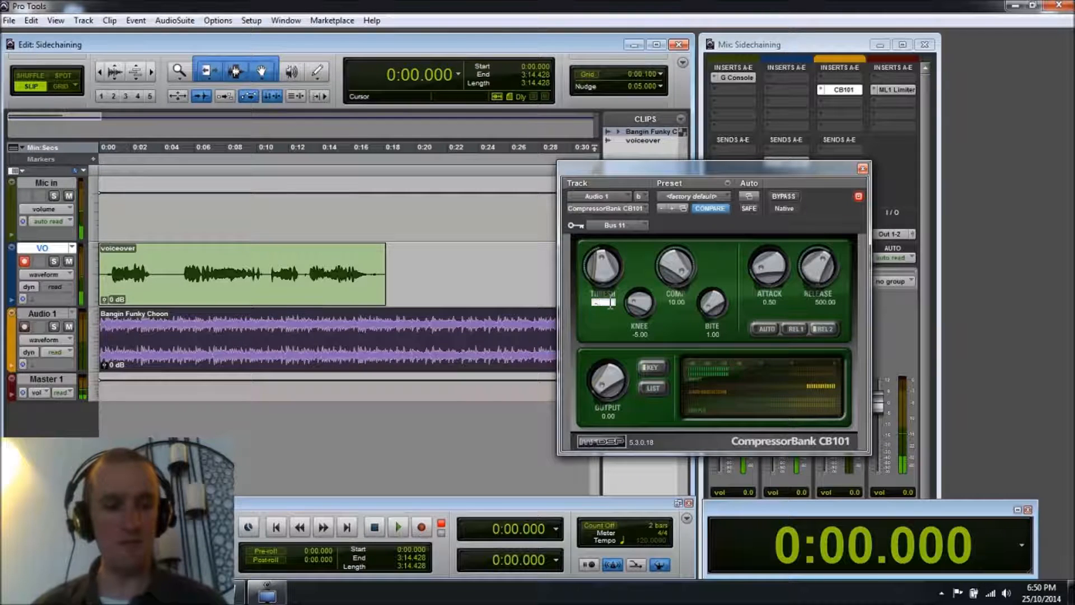
{"action": "key", "text": "Return"}
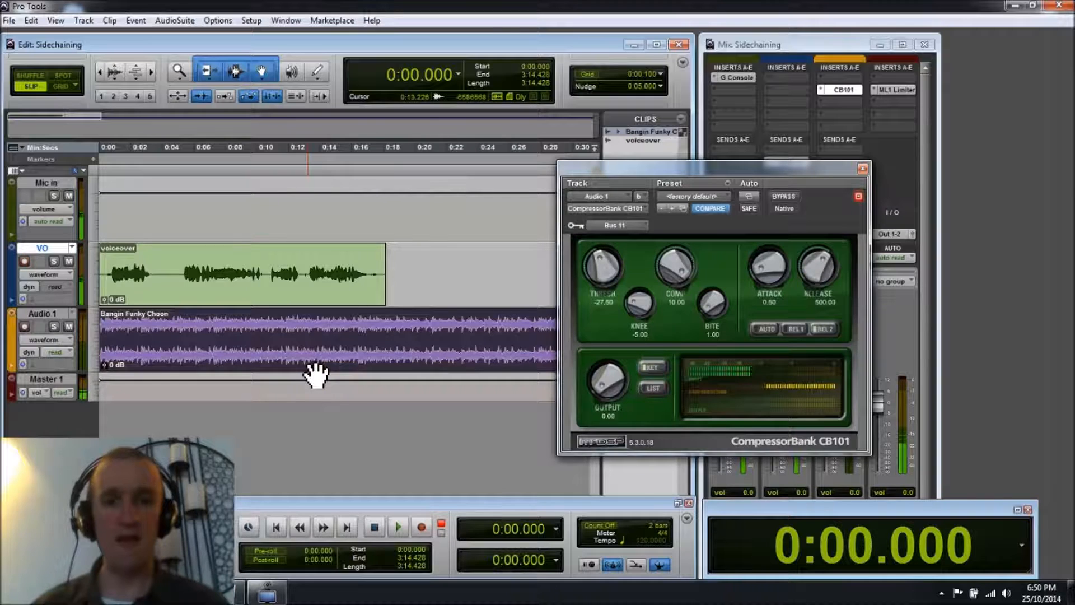
{"action": "key", "text": "space"}
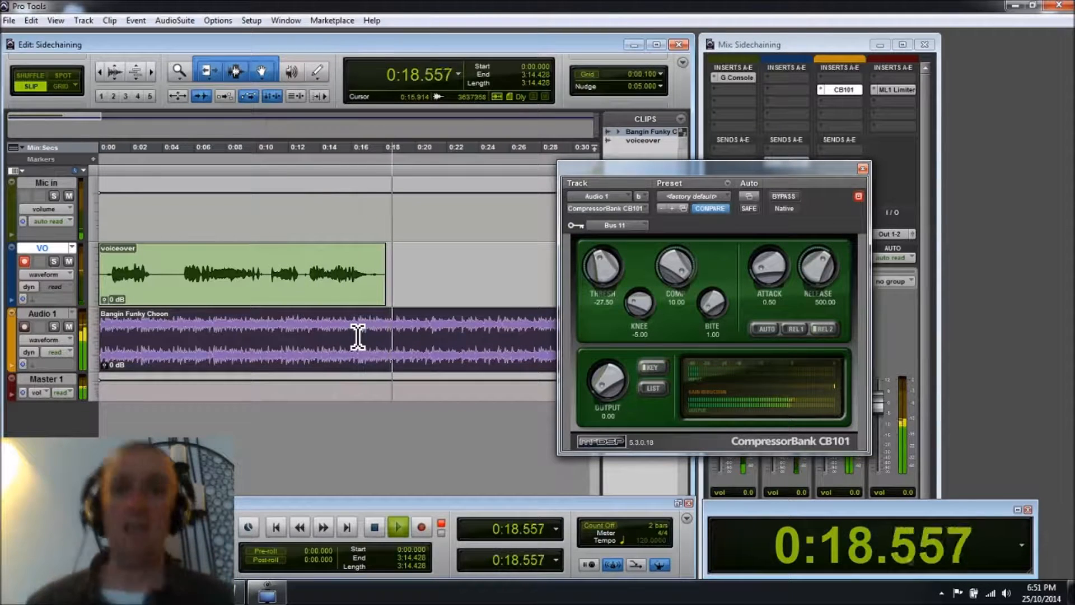
{"action": "key", "text": "space"}
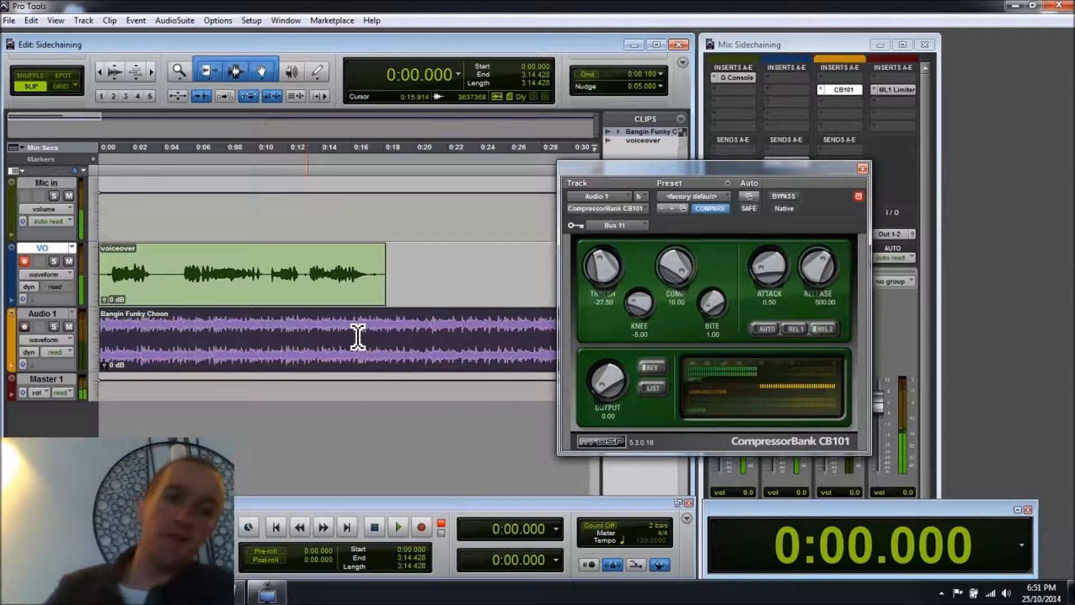
Step: Display Audio 1's volume automation and shape a dip with breakpoints beneath the first voiceover phrase
{"action": "key", "text": "minus"}
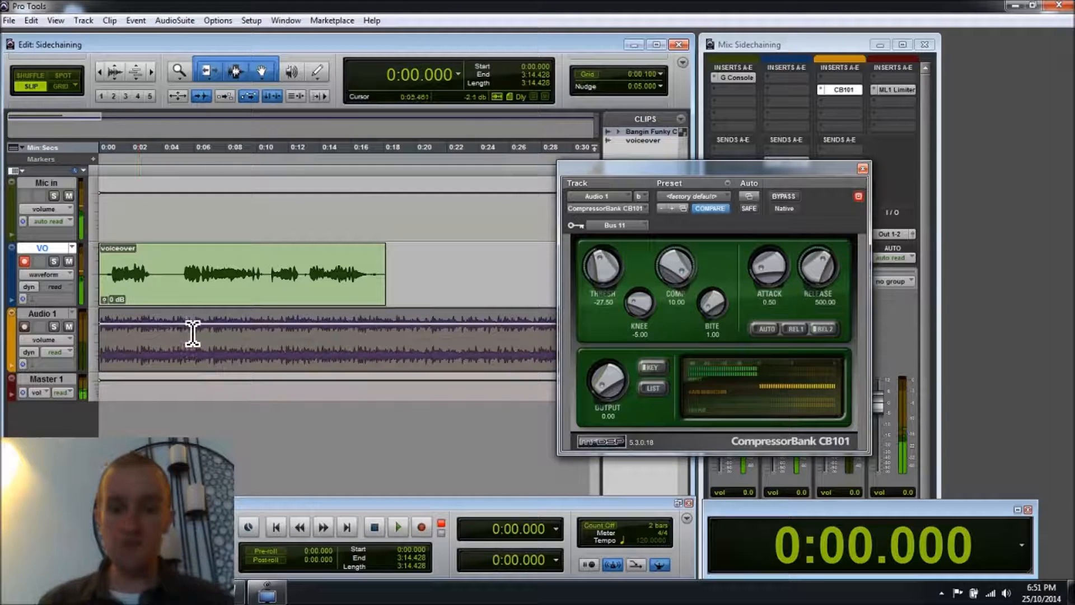
{"action": "left_click", "coordinate": [154, 324]}
{"action": "left_click_drag", "start_coordinate": [137, 324], "coordinate": [114, 339]}
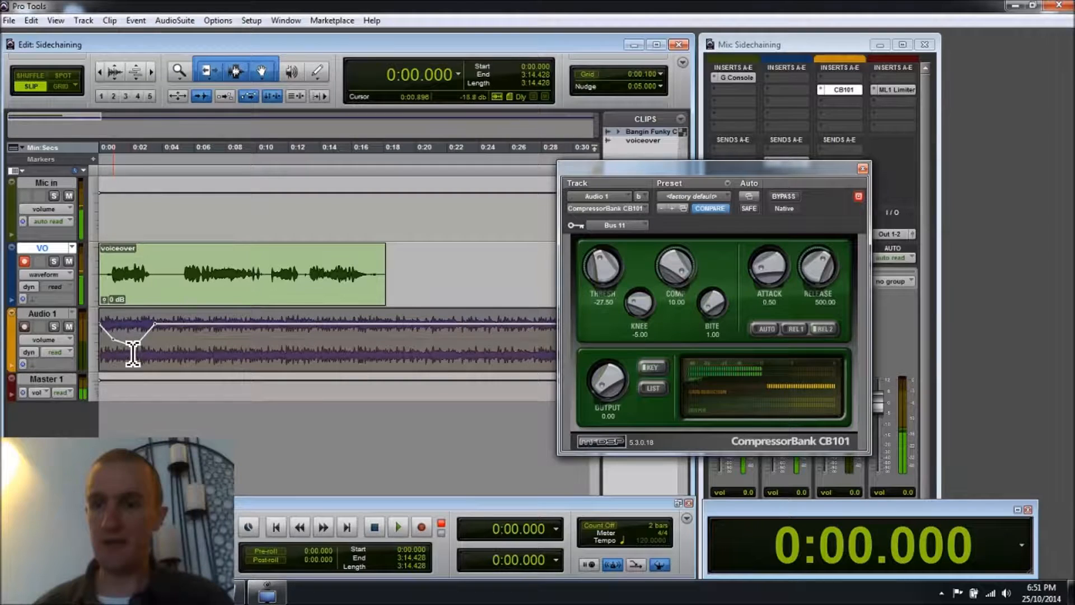
{"action": "left_click", "coordinate": [134, 350]}
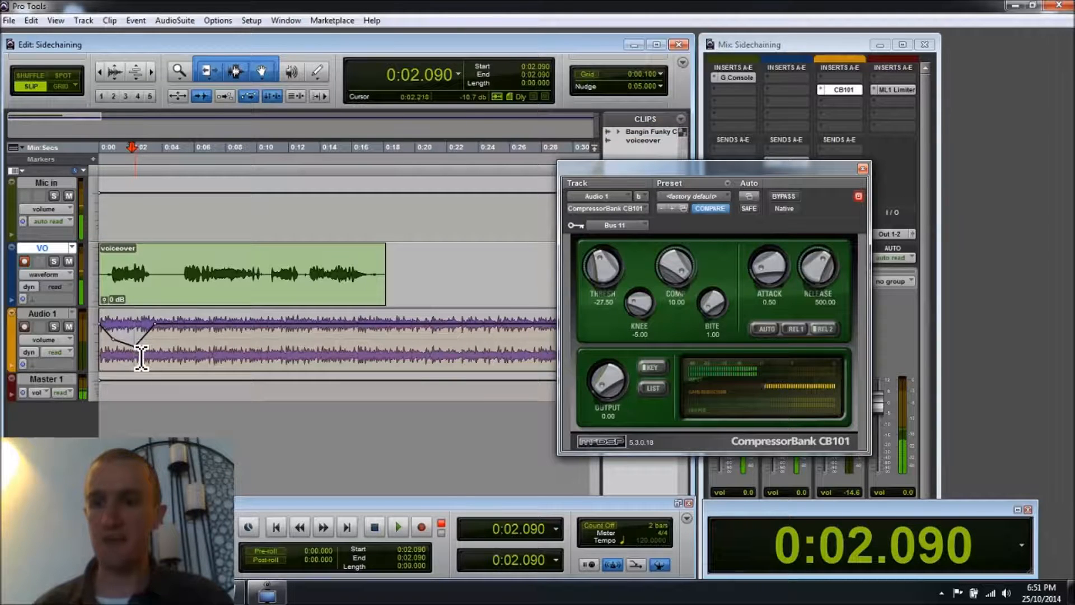
{"action": "left_click", "coordinate": [137, 355]}
{"action": "left_click_drag", "start_coordinate": [135, 346], "coordinate": [137, 335]}
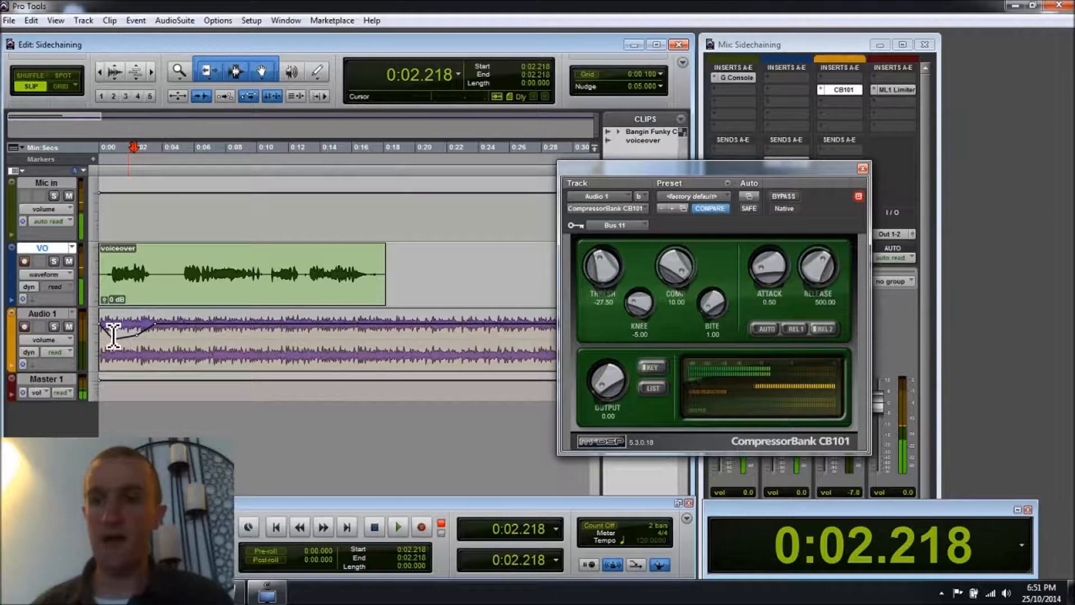